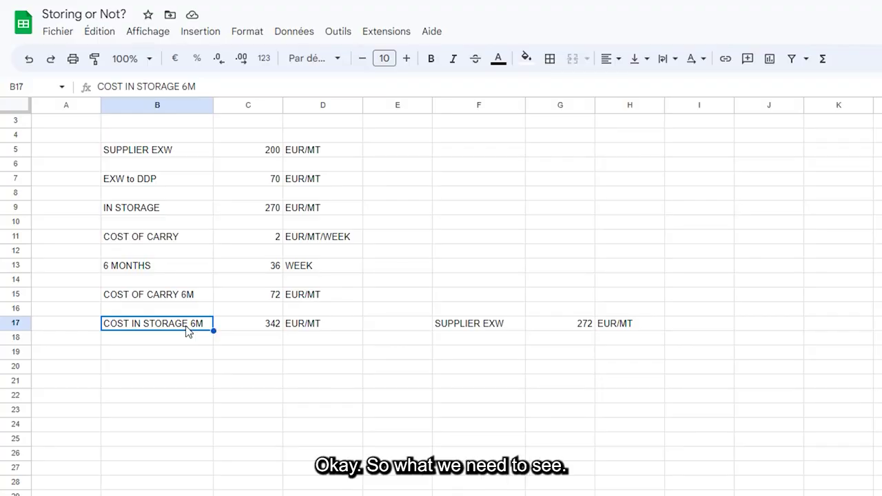
- Examine the SUPPLIER EXW price and its unit in row 5 of the storage cost sheet
{"action": "key", "text": "Up"}
{"action": "key", "text": "Up"}
{"action": "key", "text": "Up"}
{"action": "key", "text": "Up"}
{"action": "key", "text": "Up"}
{"action": "key", "text": "Up"}
{"action": "key", "text": "Up"}
{"action": "key", "text": "Up"}
{"action": "key", "text": "Up"}
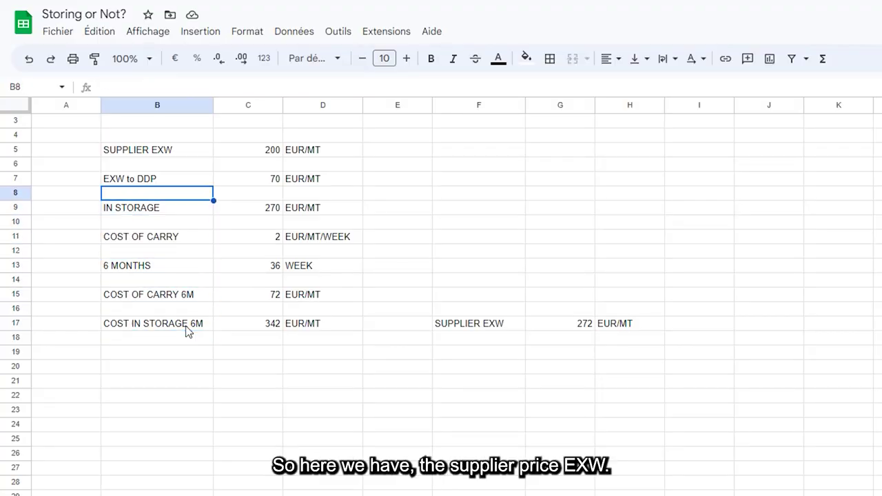
{"action": "key", "text": "Up"}
{"action": "key", "text": "Up"}
{"action": "key", "text": "Up"}
{"action": "key", "text": "Right"}
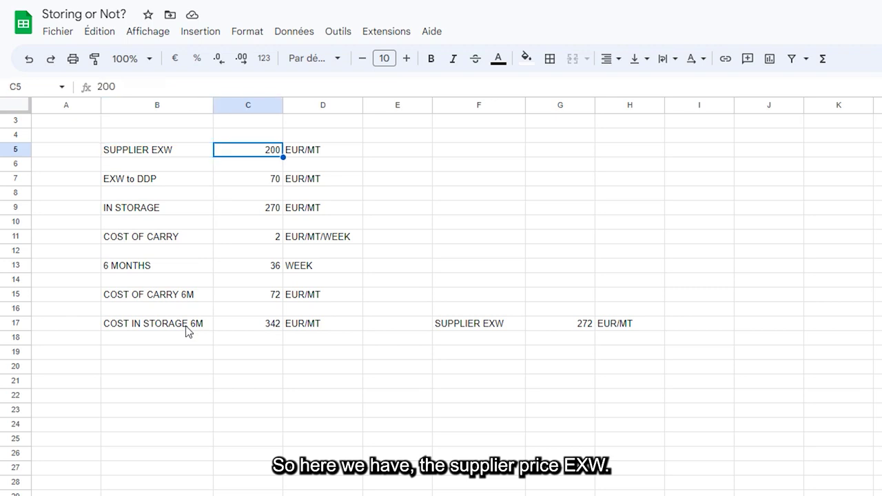
{"action": "key", "text": "Left"}
{"action": "key", "text": "Right"}
{"action": "key", "text": "Left"}
{"action": "key", "text": "Right"}
{"action": "key", "text": "Right"}
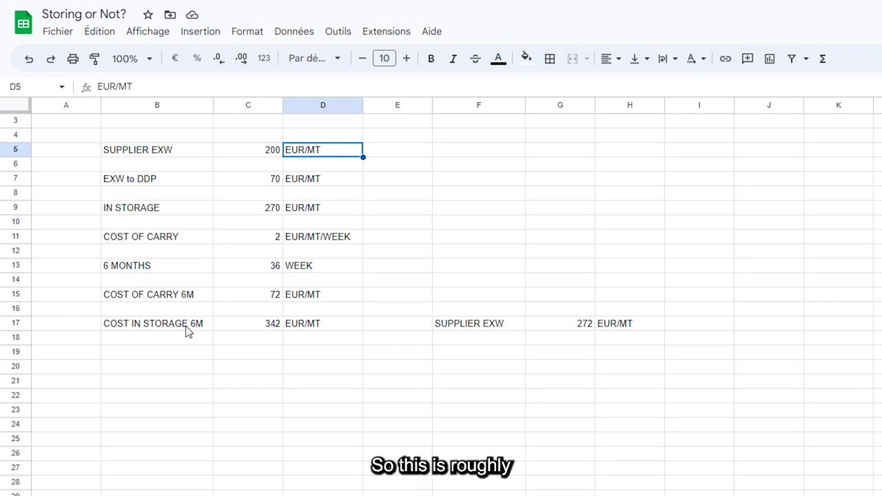
{"action": "key", "text": "Left"}
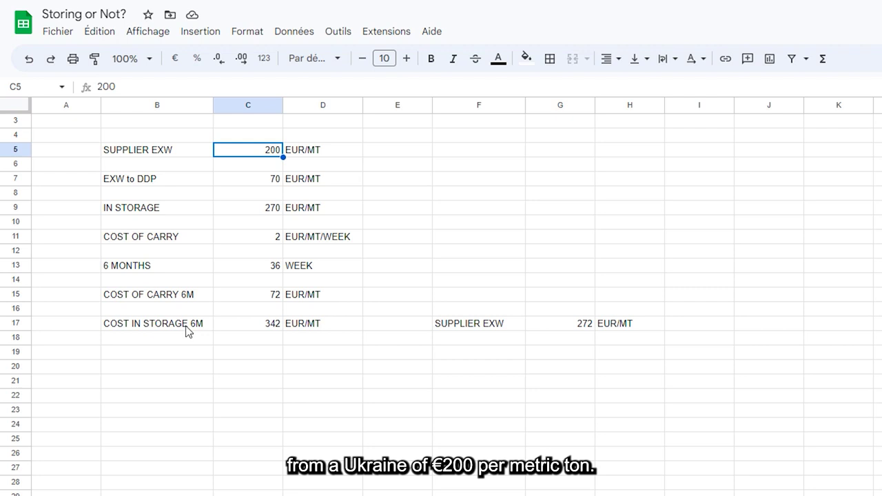
- Review the EXW to DDP transport cost per metric ton in row 7
{"action": "key", "text": "Left"}
{"action": "key", "text": "Down"}
{"action": "key", "text": "Down"}
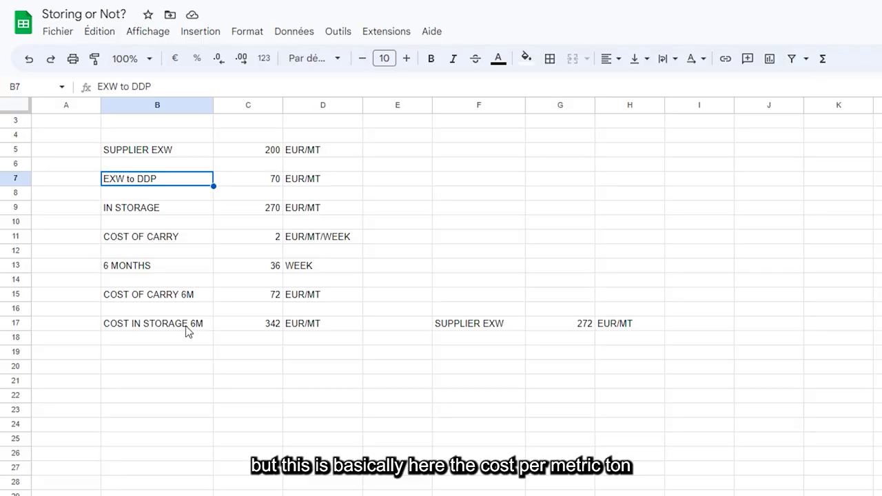
{"action": "key", "text": "Right"}
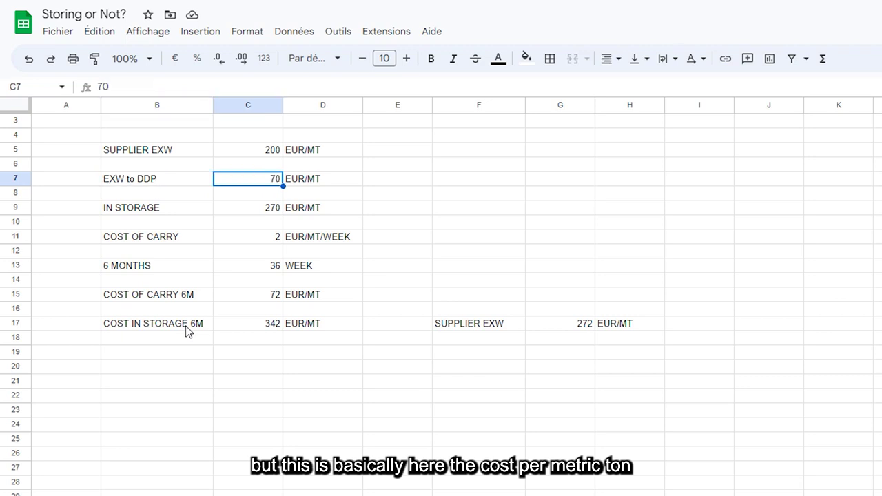
{"action": "key", "text": "Left"}
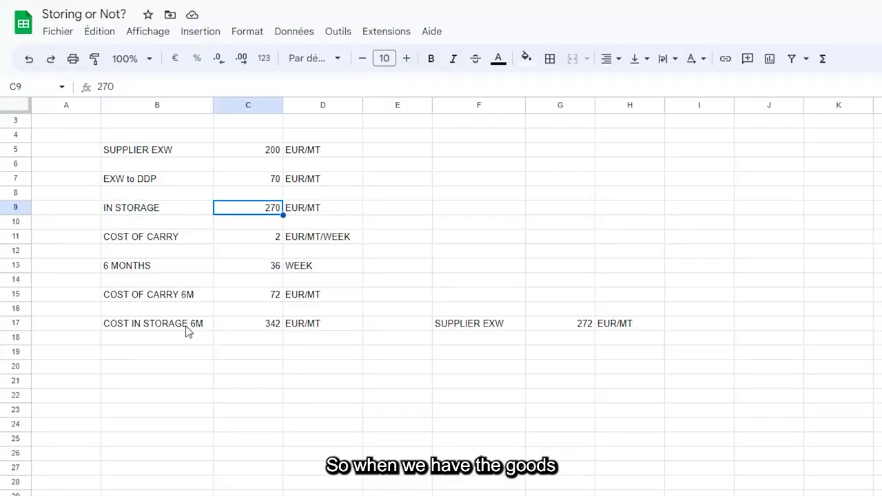
- Examine the IN STORAGE price per metric ton and its label and unit in row 9
{"action": "key", "text": "Right"}
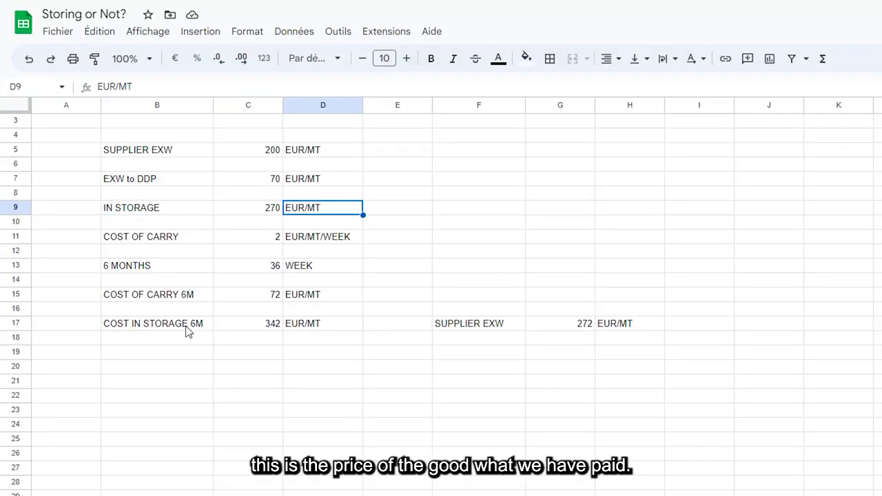
{"action": "key", "text": "Left"}
{"action": "key", "text": "Left"}
{"action": "key", "text": "Right"}
{"action": "key", "text": "Right"}
{"action": "key", "text": "Left"}
{"action": "key", "text": "Left"}
{"action": "key", "text": "Left"}
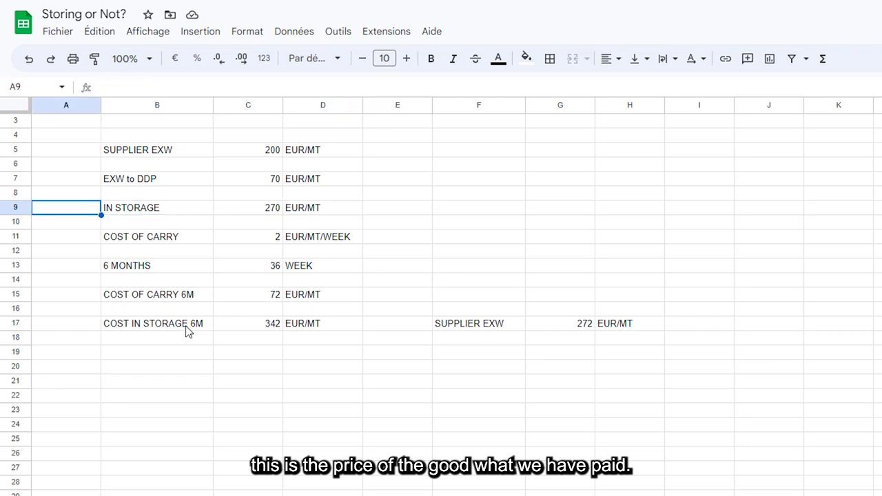
{"action": "key", "text": "Right"}
{"action": "key", "text": "Right"}
{"action": "key", "text": "Right"}
{"action": "key", "text": "Left"}
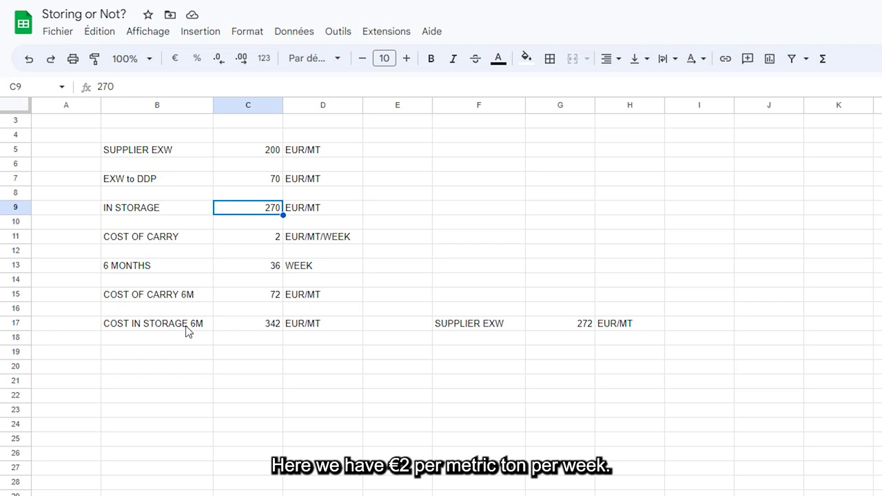
- Review the weekly COST OF CARRY in row 11 and the 6 MONTHS storage duration in row 13
{"action": "key", "text": "Down"}
{"action": "key", "text": "Down"}
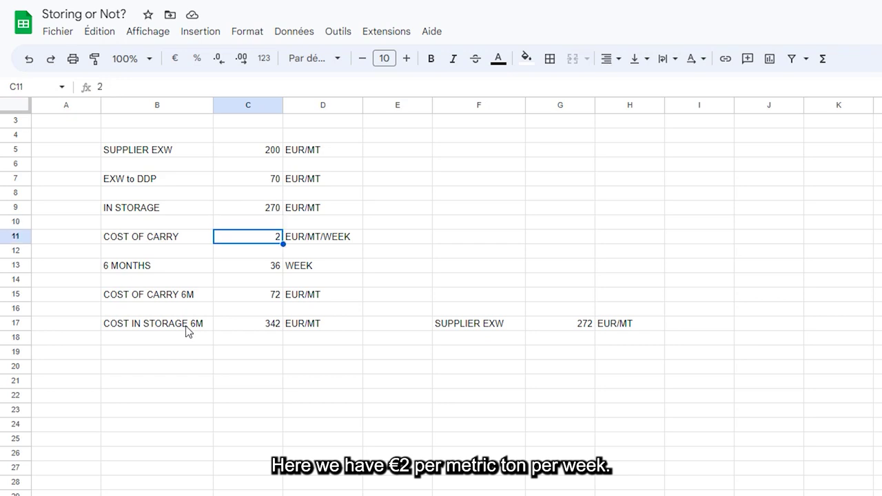
{"action": "key", "text": "Down"}
{"action": "key", "text": "Down"}
{"action": "key", "text": "Left"}
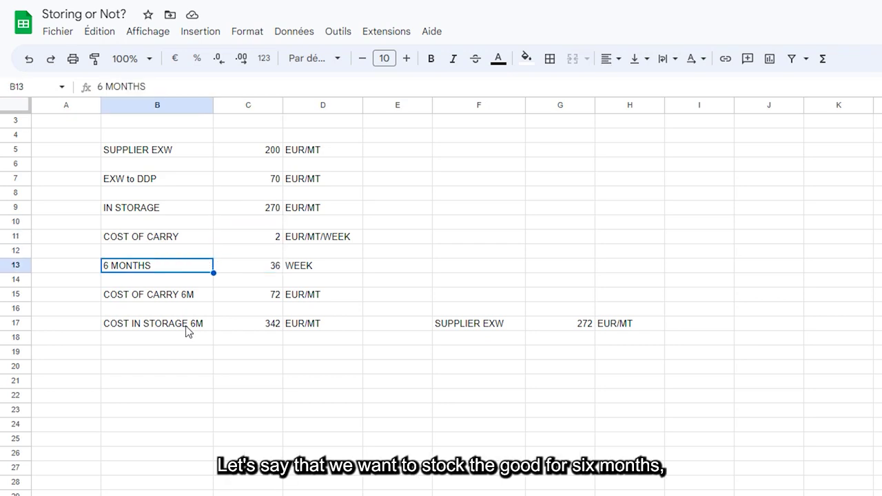
{"action": "key", "text": "Right"}
{"action": "key", "text": "Right"}
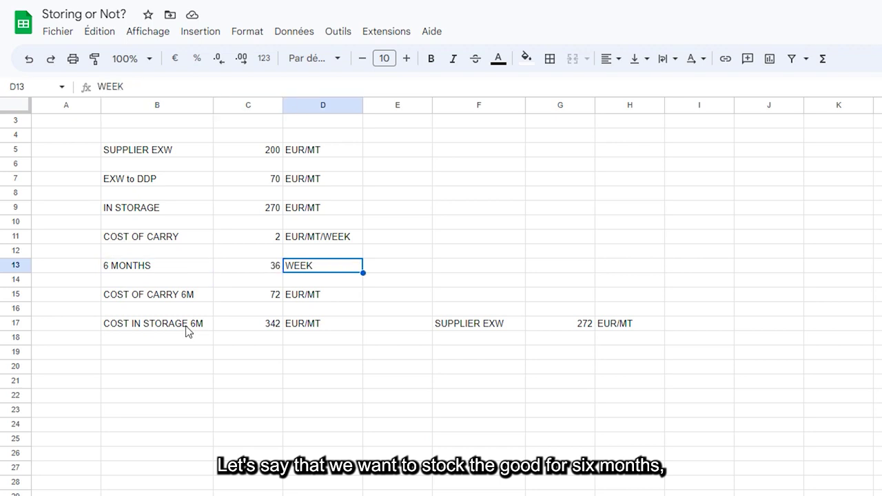
{"action": "key", "text": "Left"}
{"action": "key", "text": "Left"}
{"action": "key", "text": "Right"}
{"action": "key", "text": "Right"}
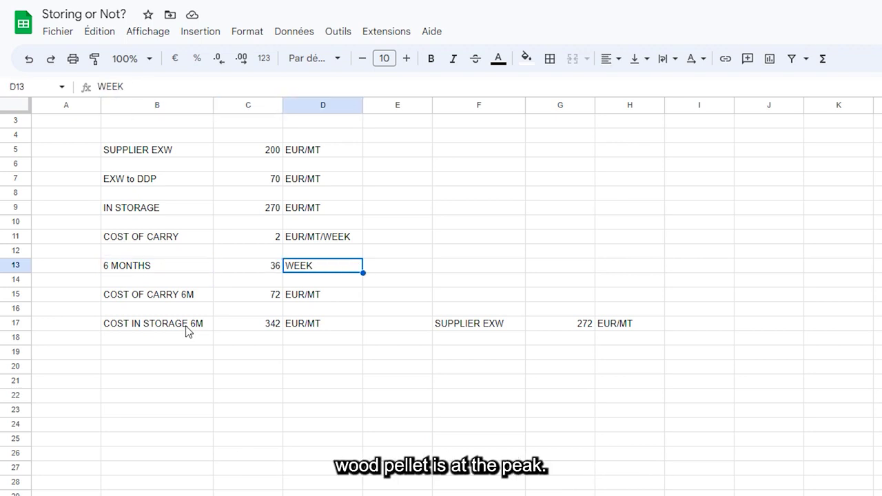
- Check how COST OF CARRY 6M is calculated in cell C15
{"action": "key", "text": "Left"}
{"action": "key", "text": "Left"}
{"action": "key", "text": "Down"}
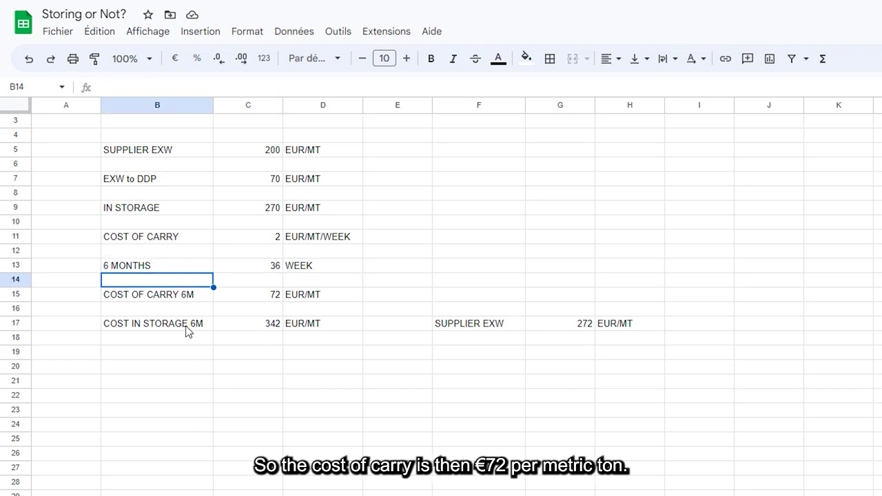
{"action": "key", "text": "Down"}
{"action": "key", "text": "Right"}
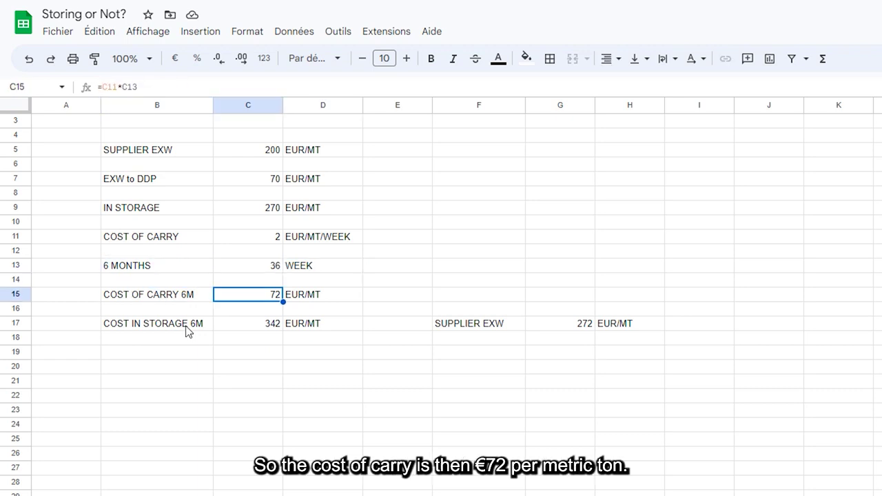
- Inspect the COST IN STORAGE 6M formula in cell C17 and the cells it references, leaving it unedited
{"action": "key", "text": "Right"}
{"action": "key", "text": "Down"}
{"action": "key", "text": "Down"}
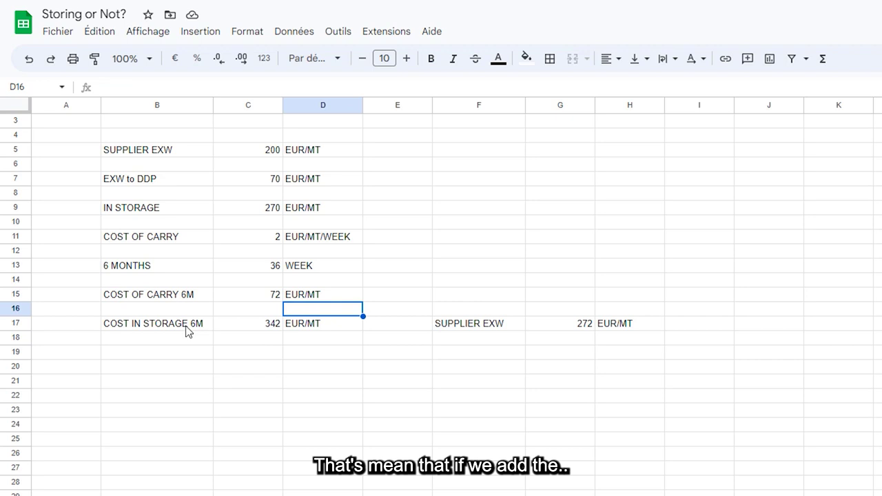
{"action": "key", "text": "Left"}
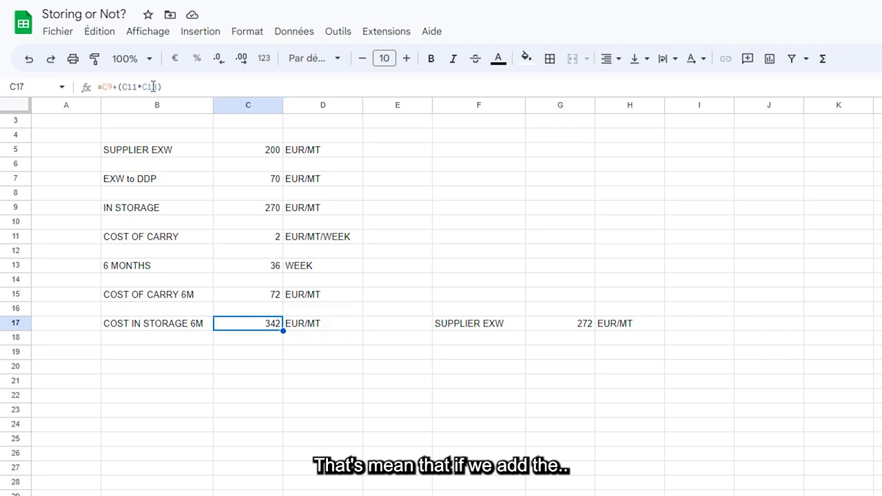
{"action": "left_click", "coordinate": [183, 88]}
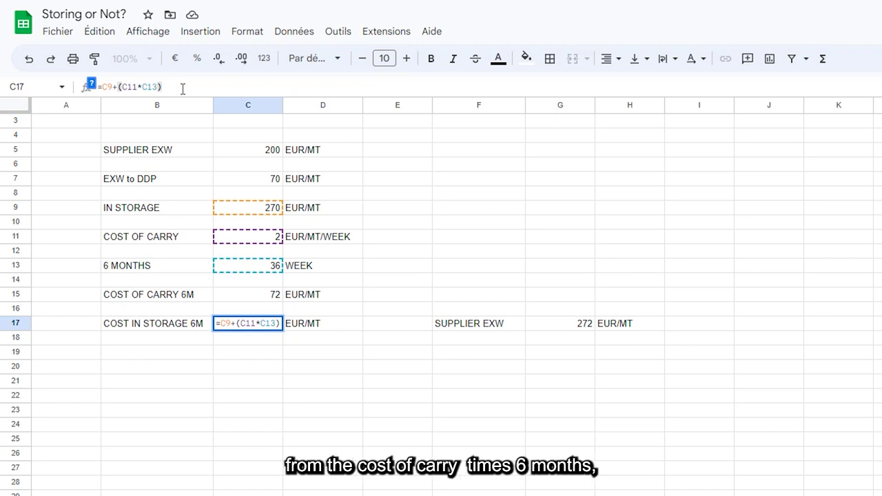
{"action": "key", "text": "Return"}
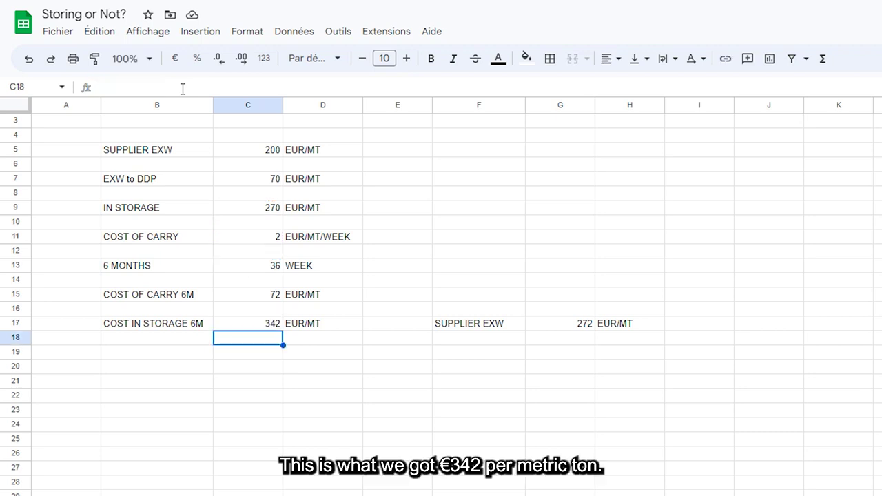
{"action": "key", "text": "Up"}
- Review the SUPPLIER EXW price required after six months of storage, in cells F17 to H17
{"action": "key", "text": "Right"}
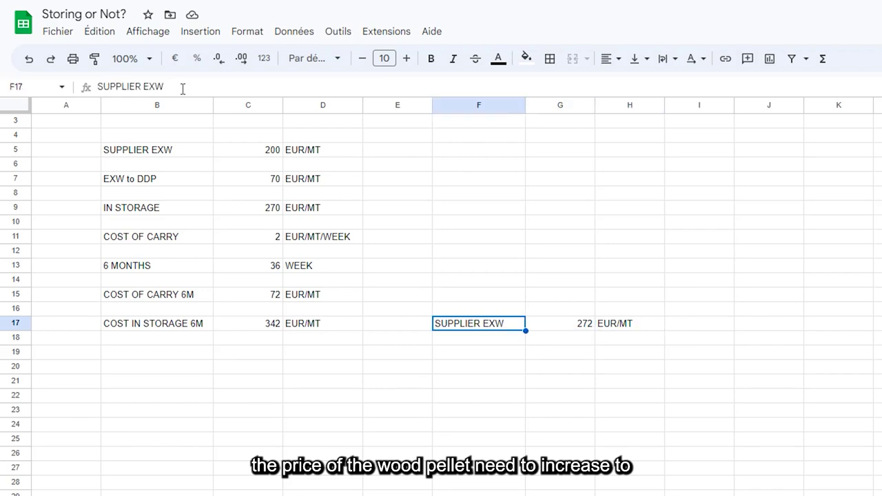
{"action": "key", "text": "Right"}
{"action": "key", "text": "Left"}
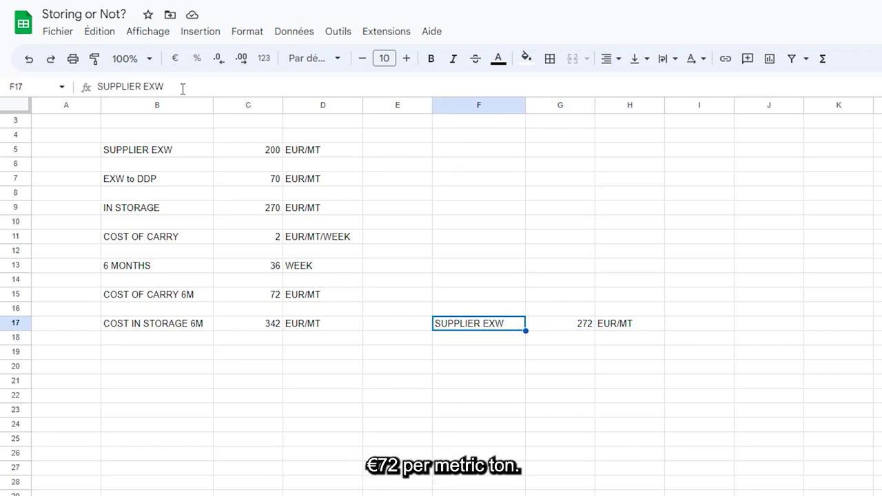
{"action": "key", "text": "Right"}
{"action": "key", "text": "Right"}
{"action": "key", "text": "Left"}
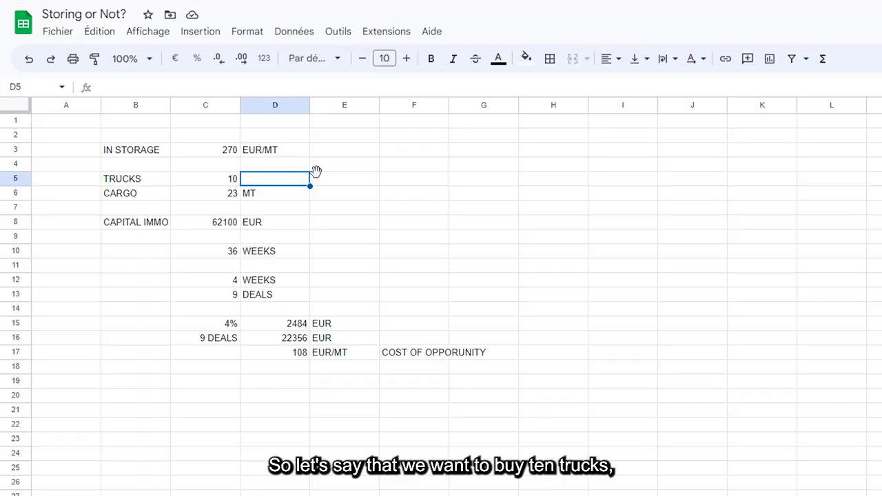
- On the opportunity cost sheet, review the truck and cargo figures and inspect the CAPITAL IMMO formula in C8
{"action": "key", "text": "Left"}
{"action": "key", "text": "Down"}
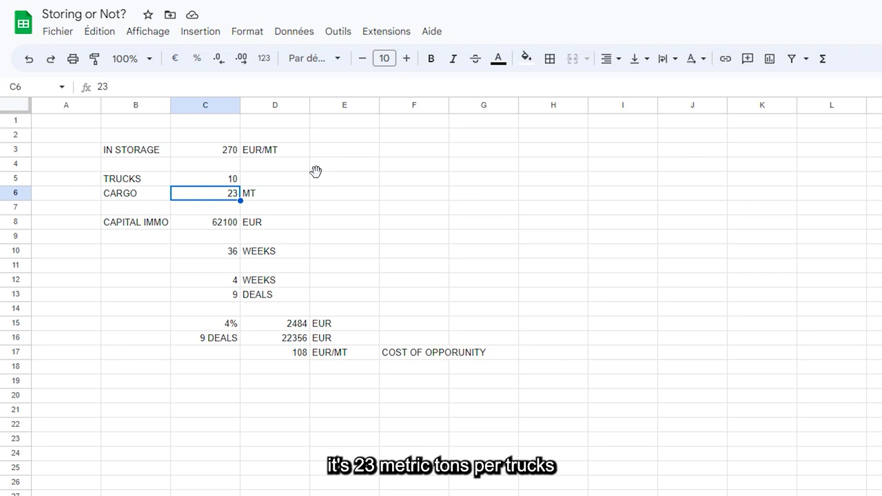
{"action": "key", "text": "Down"}
{"action": "key", "text": "Down"}
{"action": "left_click", "coordinate": [289, 88]}
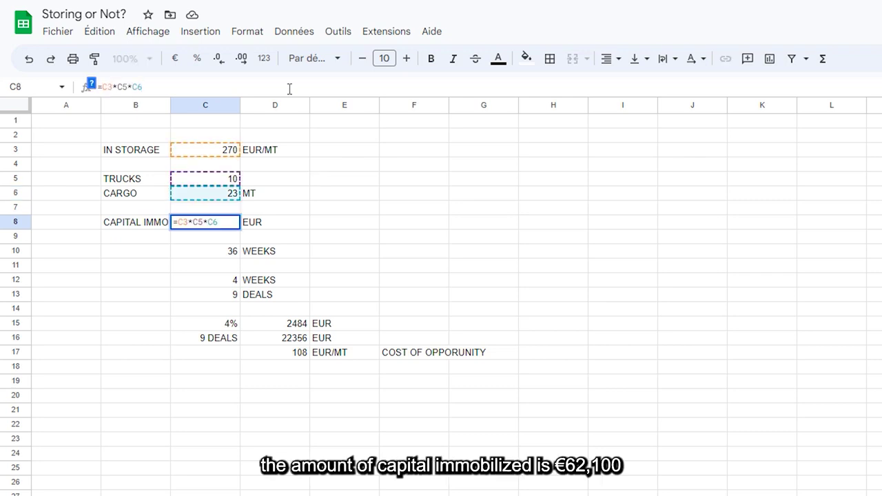
{"action": "key", "text": "Return"}
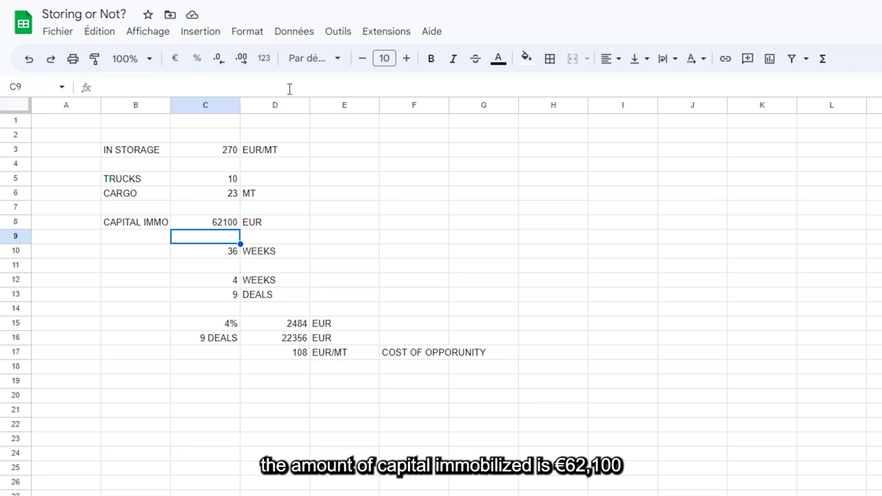
{"action": "key", "text": "Up"}
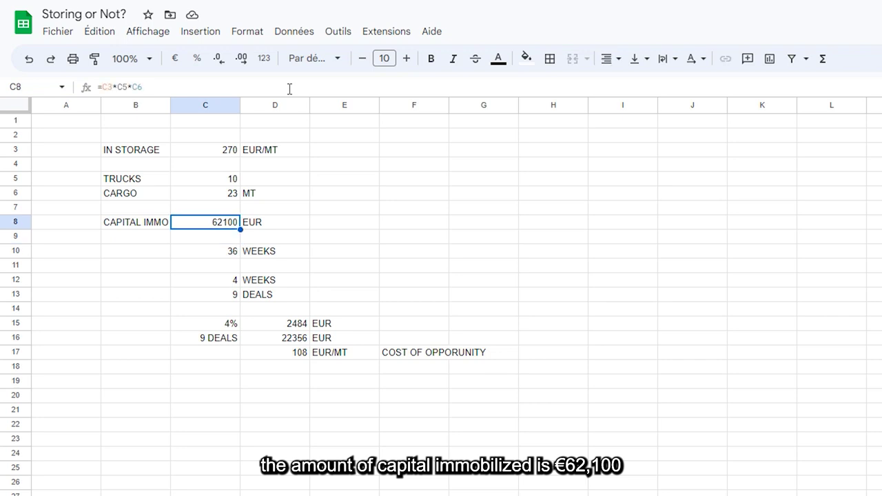
- Compare the capital immobilization period in row 10 with the duration of a single deal in row 12
{"action": "key", "text": "Right"}
{"action": "key", "text": "Down"}
{"action": "key", "text": "Down"}
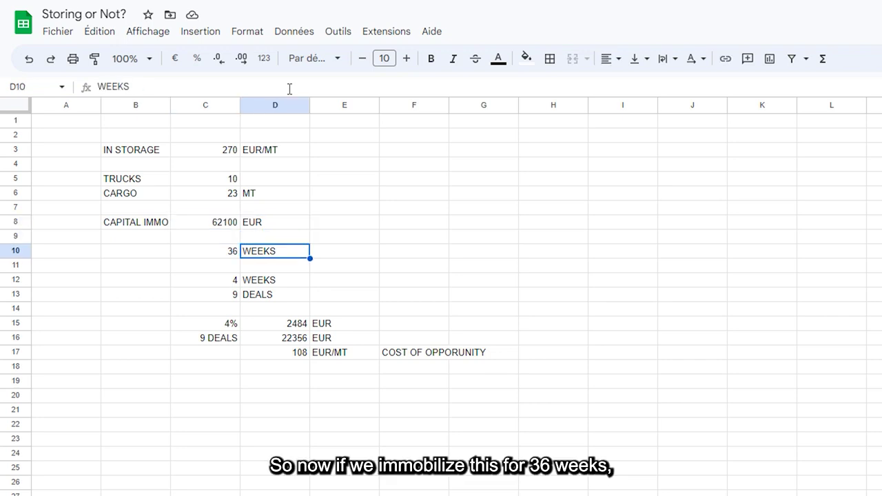
{"action": "key", "text": "Left"}
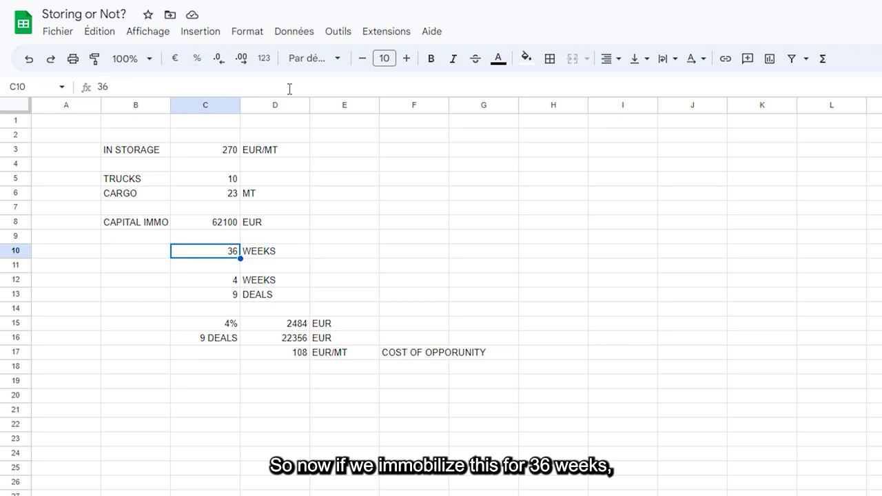
{"action": "key", "text": "Right"}
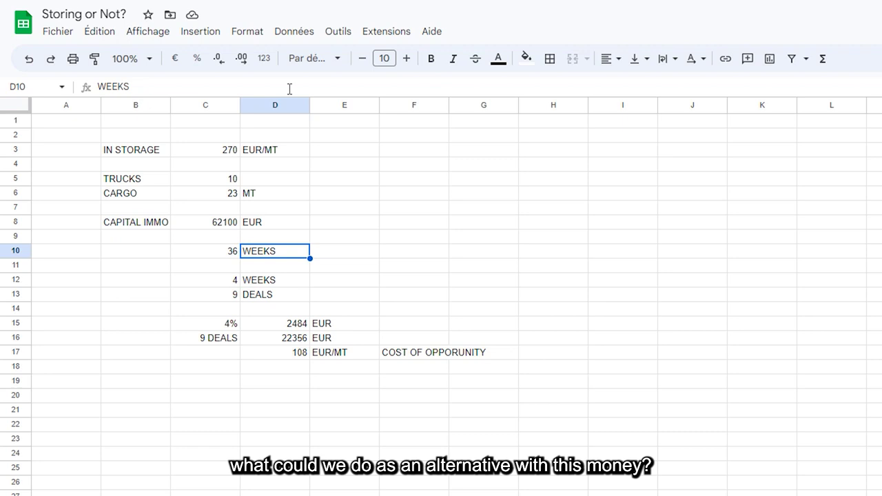
{"action": "key", "text": "Down"}
{"action": "key", "text": "Down"}
{"action": "key", "text": "Left"}
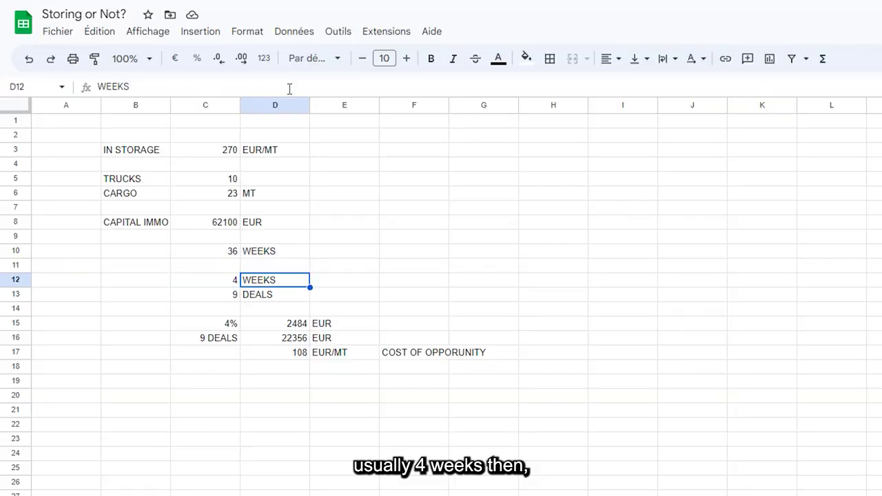
{"action": "key", "text": "Up"}
{"action": "key", "text": "Up"}
{"action": "key", "text": "Left"}
{"action": "key", "text": "Down"}
{"action": "key", "text": "Down"}
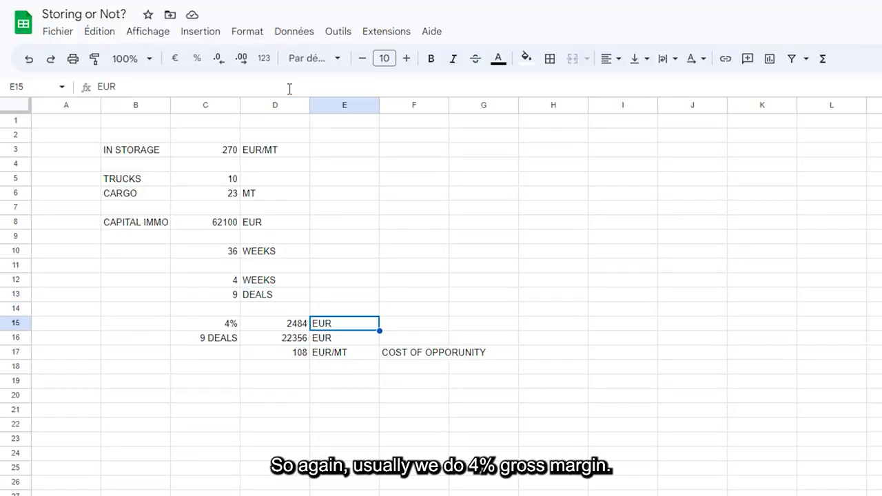
- Examine the gross margin percentage and profit per deal in row 15, and the total for 9 DEALS in row 16
{"action": "key", "text": "Left"}
{"action": "key", "text": "Left"}
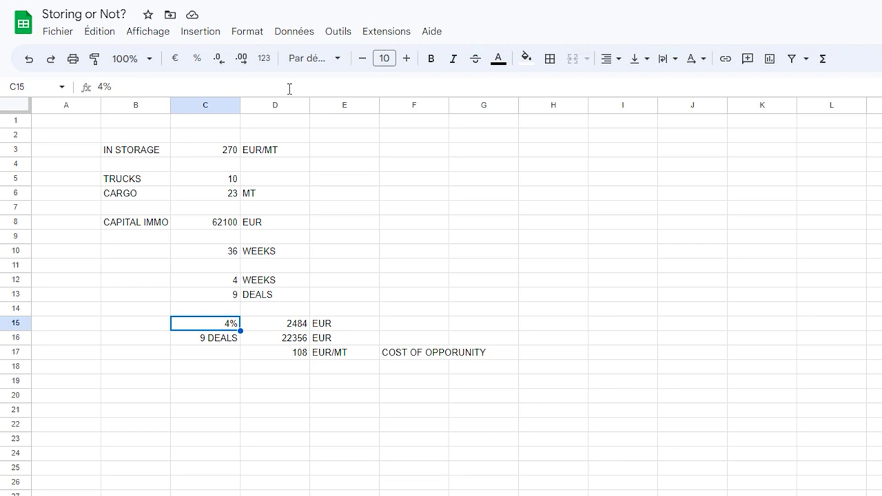
{"action": "key", "text": "Right"}
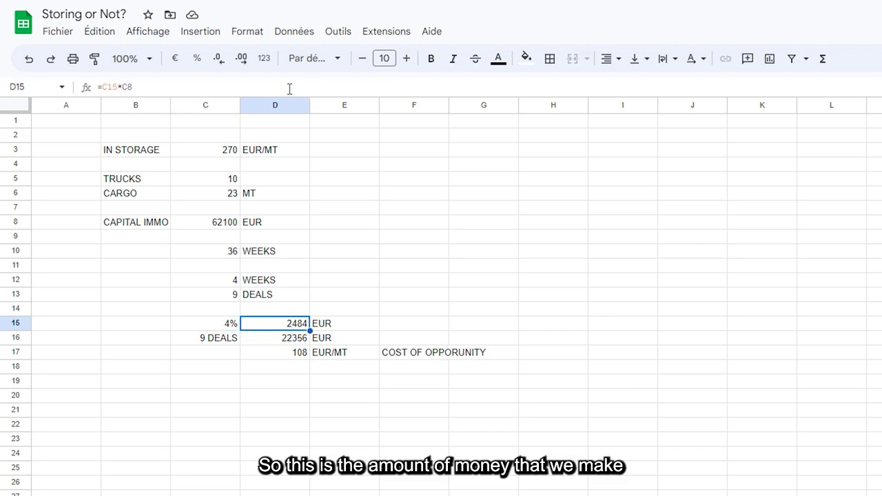
{"action": "key", "text": "Down"}
{"action": "key", "text": "Left"}
{"action": "key", "text": "Right"}
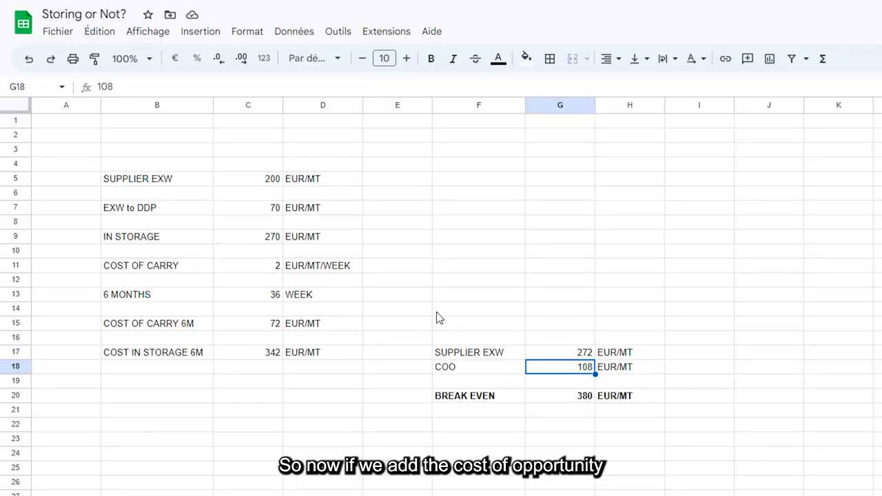
- On the storage cost sheet, review the SUPPLIER EXW price in G17 and the BREAK EVEN formula in G20
{"action": "key", "text": "Up"}
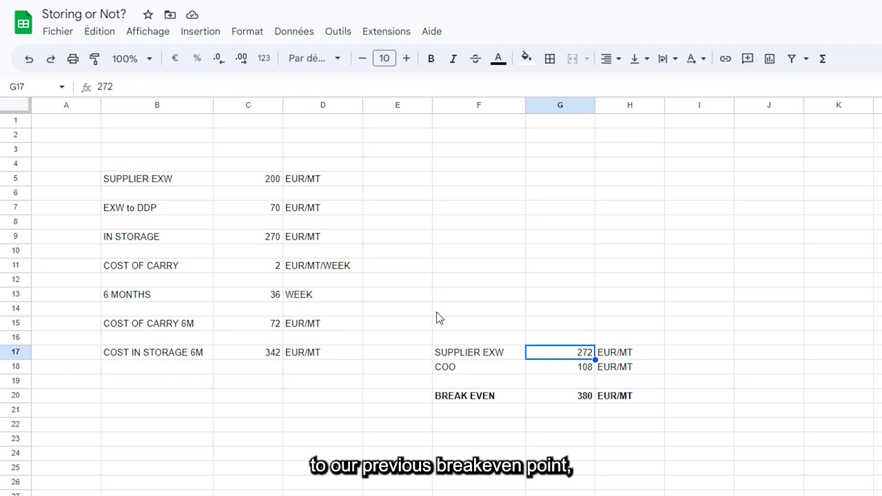
{"action": "key", "text": "Down"}
{"action": "key", "text": "Down"}
{"action": "key", "text": "Down"}
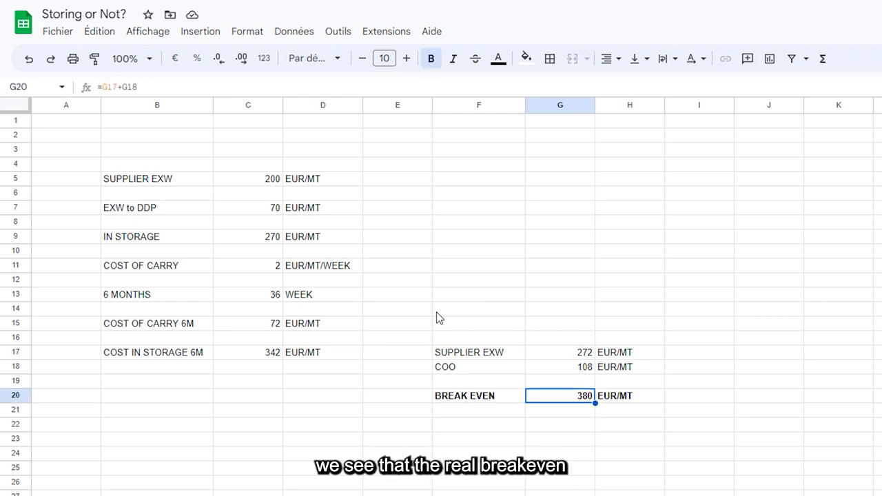